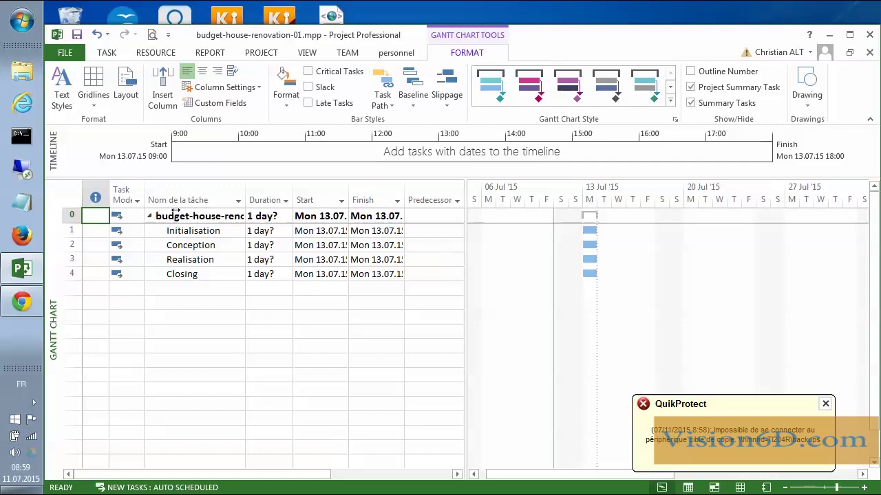
# Rename the project summary task in row 0 to House-renovation
pyautogui.click(194, 219)
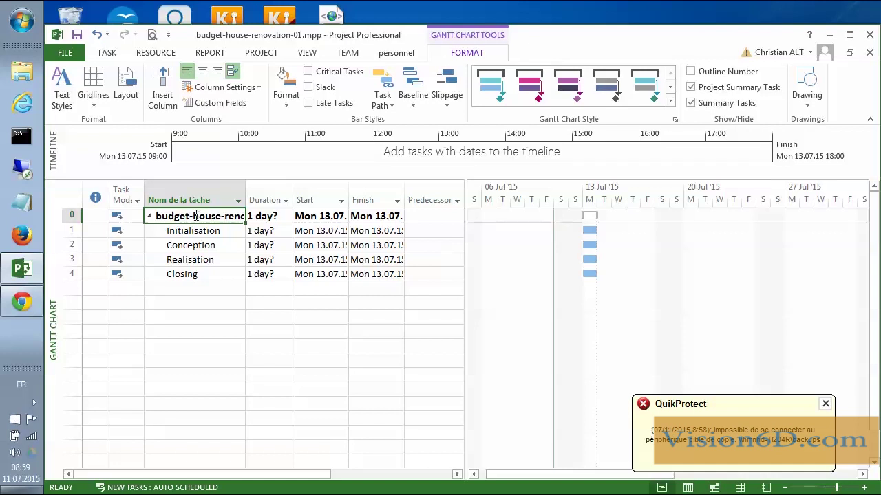
pyautogui.press('F2')
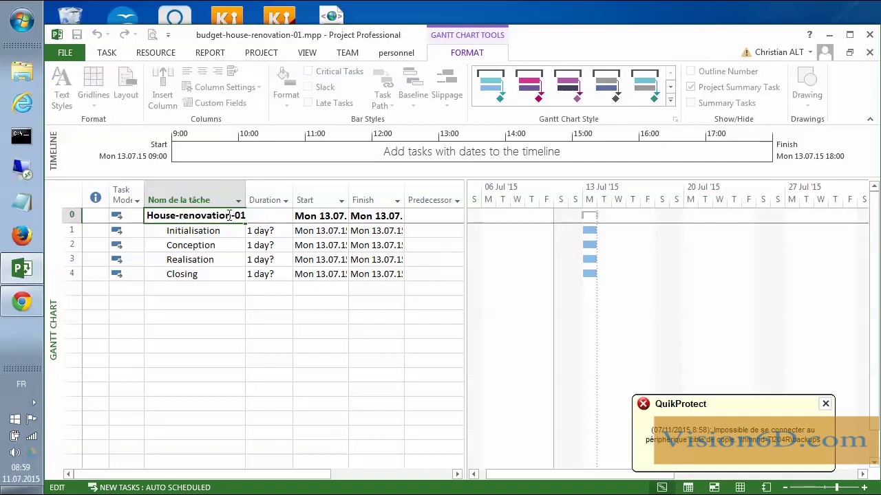
pyautogui.press('BackSpace')
pyautogui.press('Return')
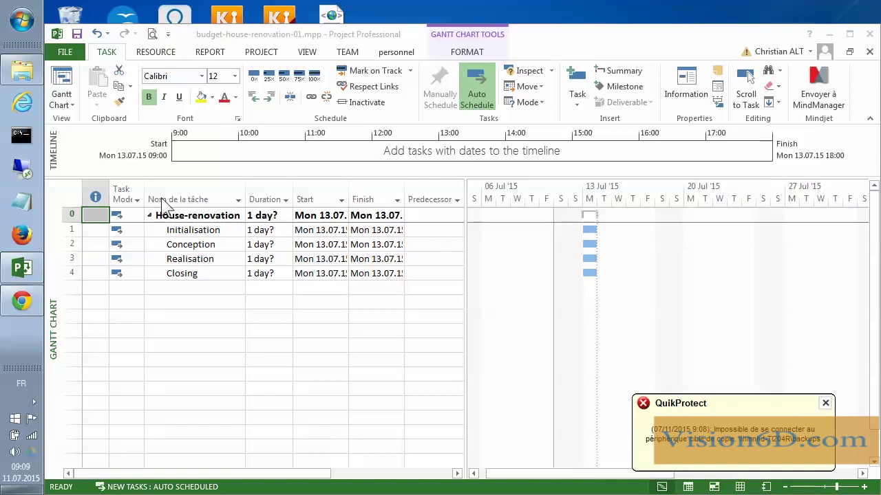
# In the Resource Sheet view, set the type of all seven resources, from Carpentries to Bathroom, to Cost
pyautogui.click(71, 103)
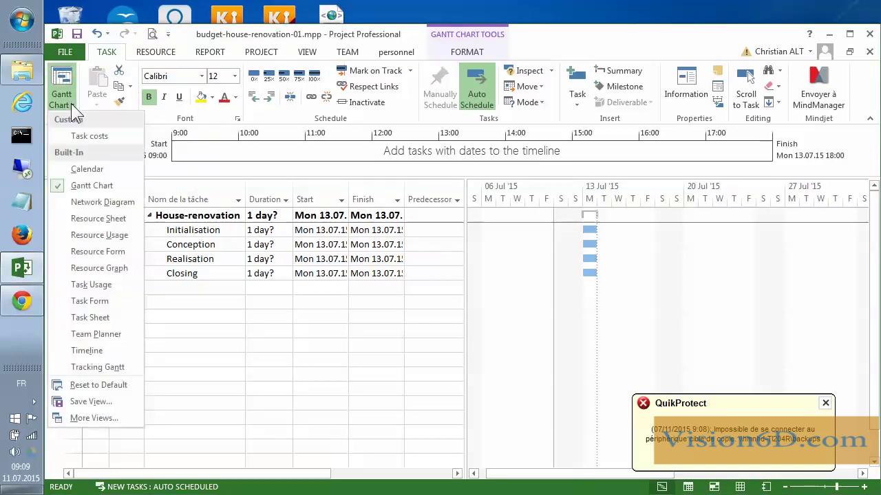
pyautogui.click(90, 218)
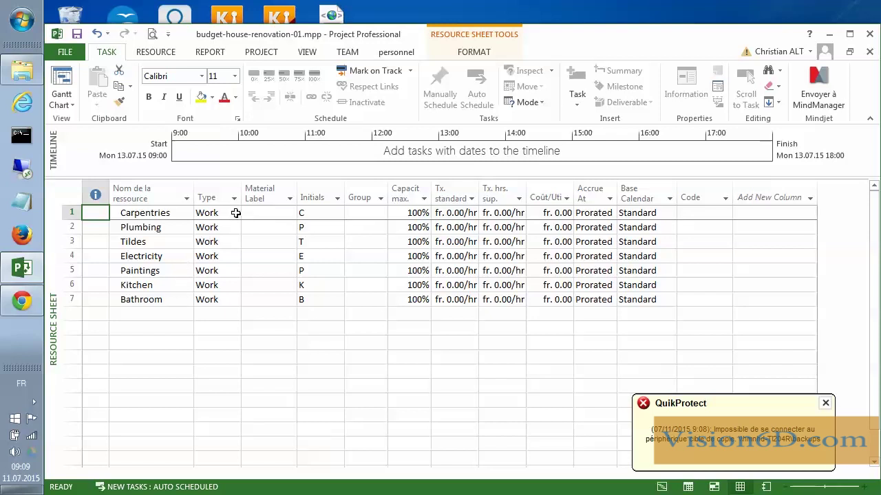
pyautogui.click(234, 215)
pyautogui.click(235, 215)
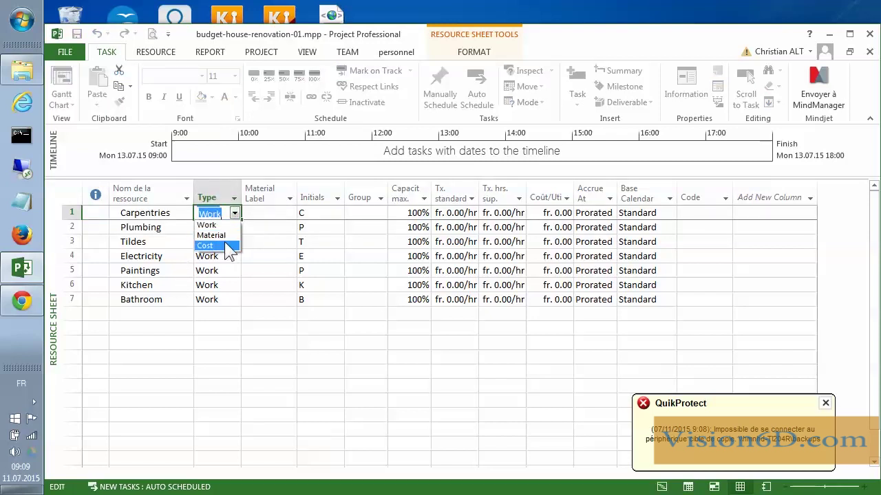
pyautogui.click(229, 247)
pyautogui.click(233, 230)
pyautogui.click(234, 228)
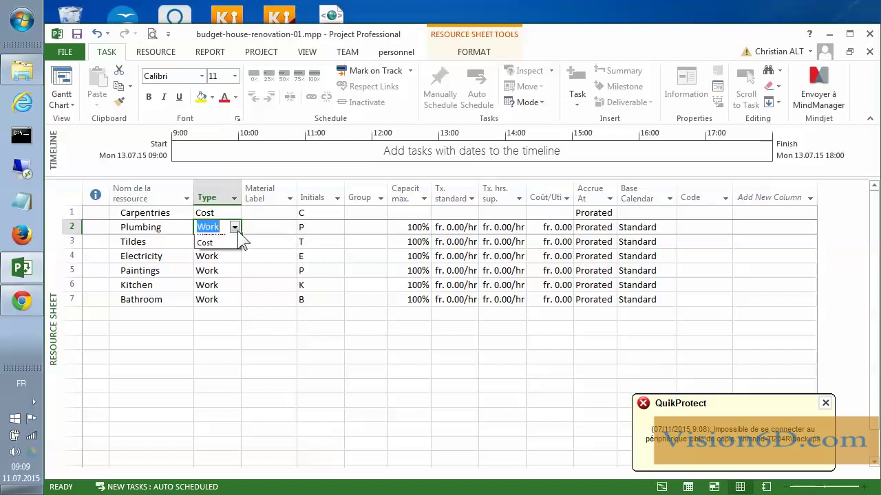
pyautogui.click(229, 267)
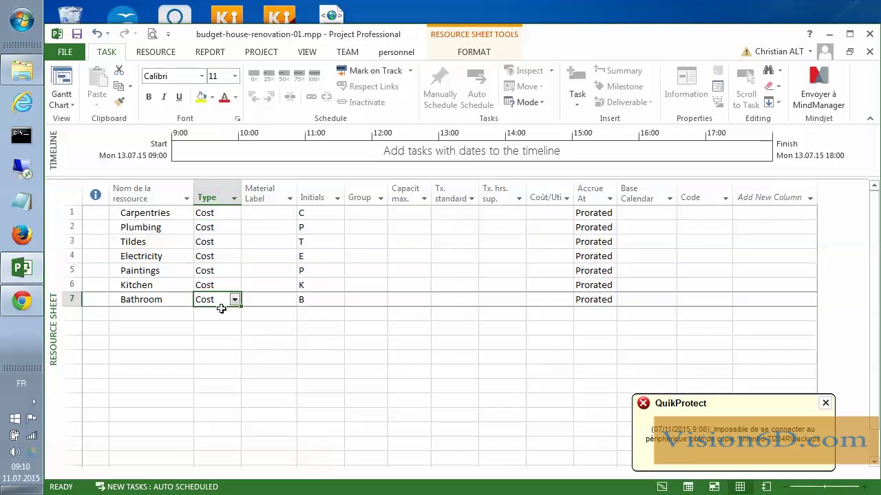
# Add a resource named Ressource Internal below Bathroom and give it the type Work
pyautogui.click(134, 314)
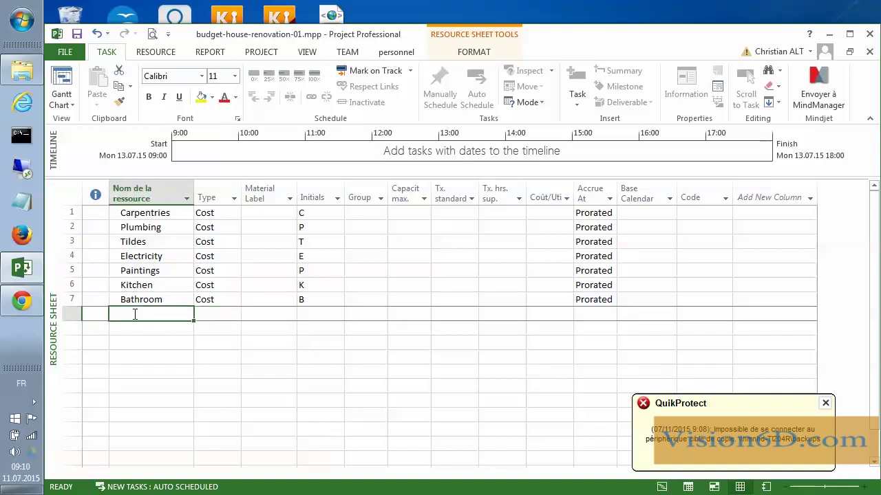
pyautogui.write('Ressource Internal')
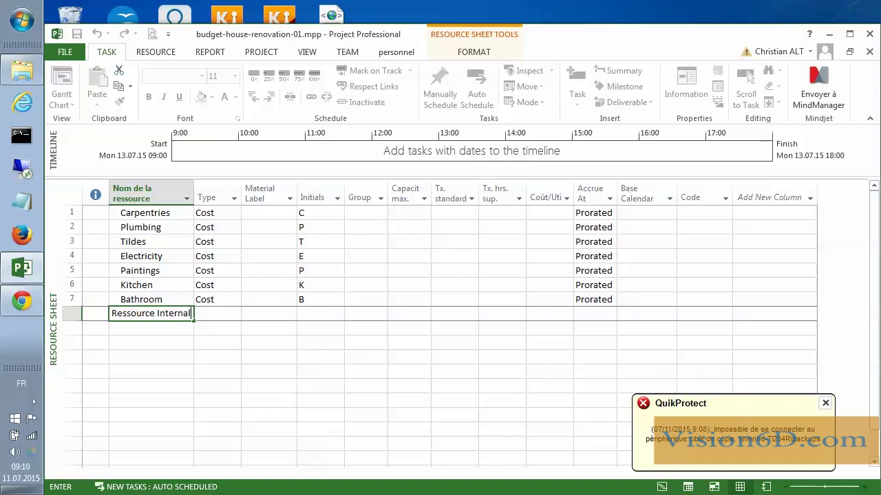
pyautogui.press('Return')
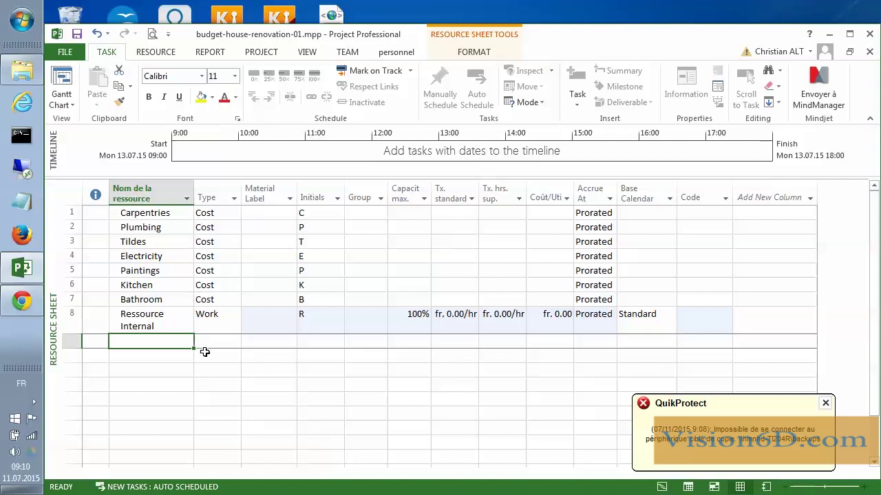
pyautogui.click(236, 320)
pyautogui.click(235, 320)
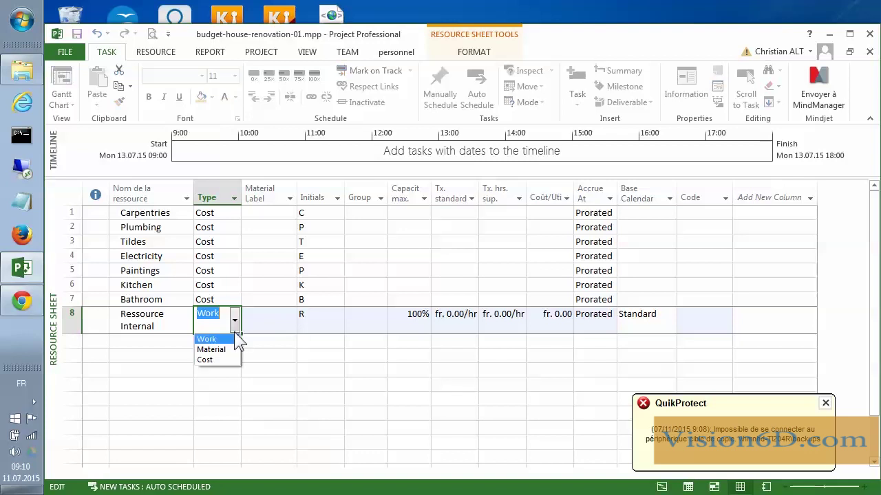
pyautogui.click(231, 339)
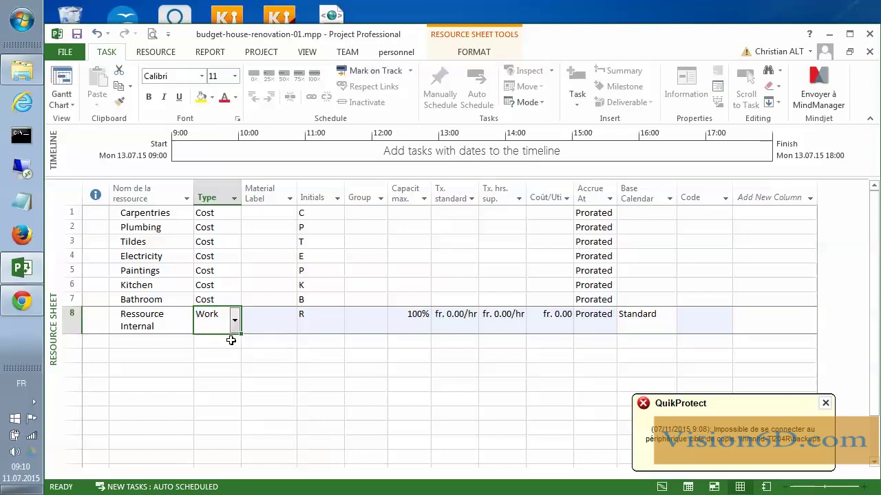
# Add another resource named Ressource External below Ressource Internal
pyautogui.click(134, 342)
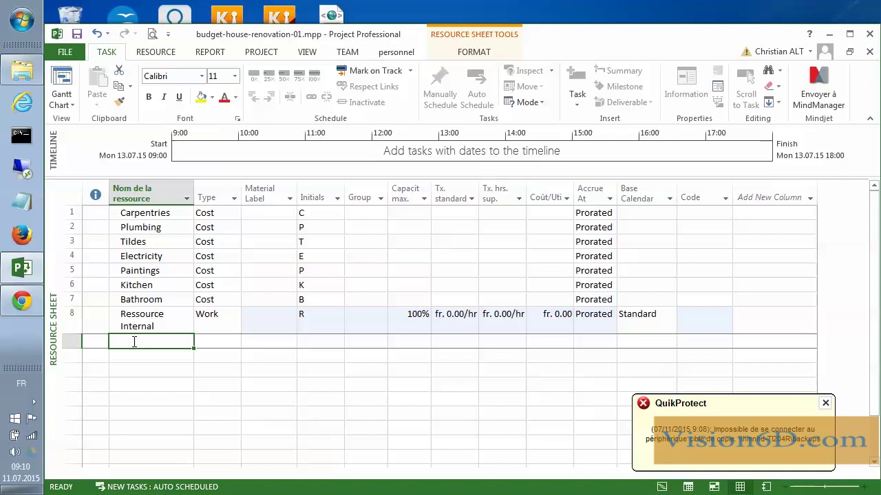
pyautogui.write('Ressource')
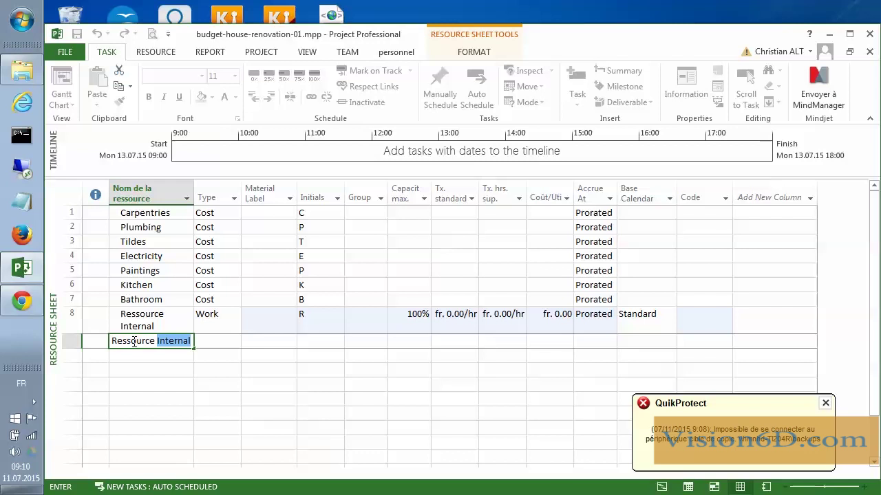
pyautogui.write('Exter')
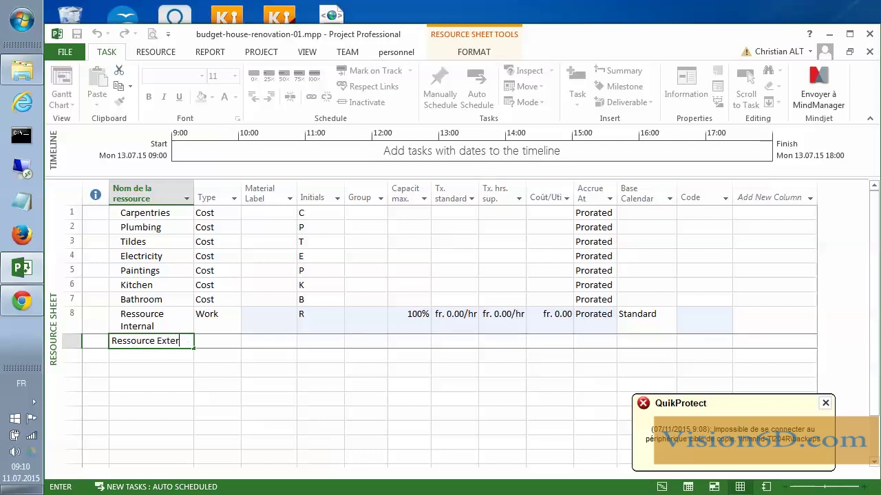
pyautogui.write('nal')
pyautogui.press('Return')
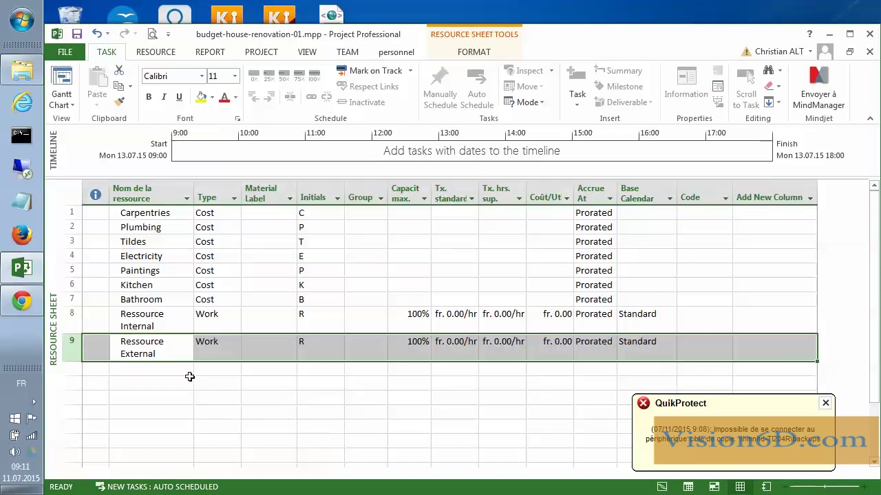
# Return to the Gantt Chart view and insert a Budget Cost column before the Resource Names column
pyautogui.click(62, 77)
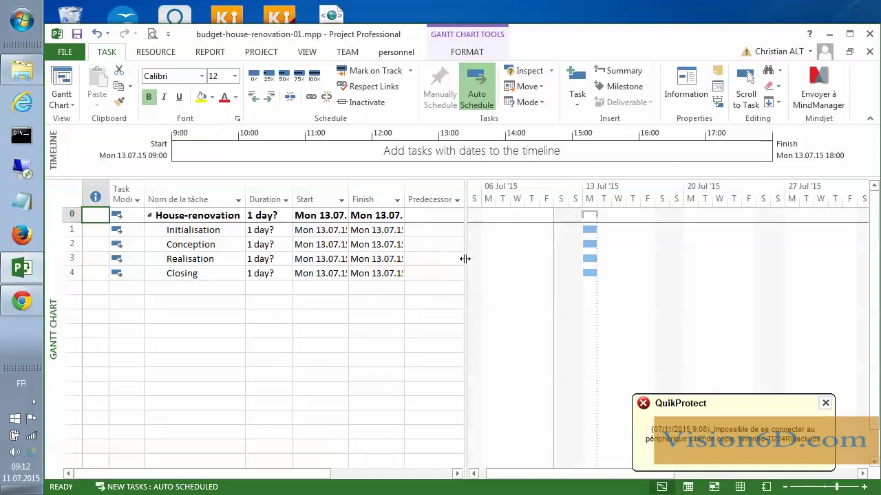
pyautogui.moveTo(466, 257); pyautogui.dragTo(555, 262)
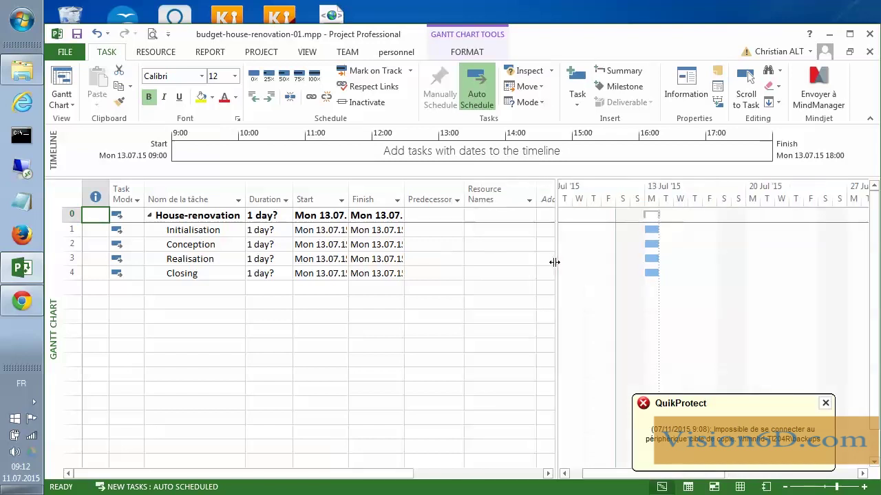
pyautogui.rightClick(516, 195)
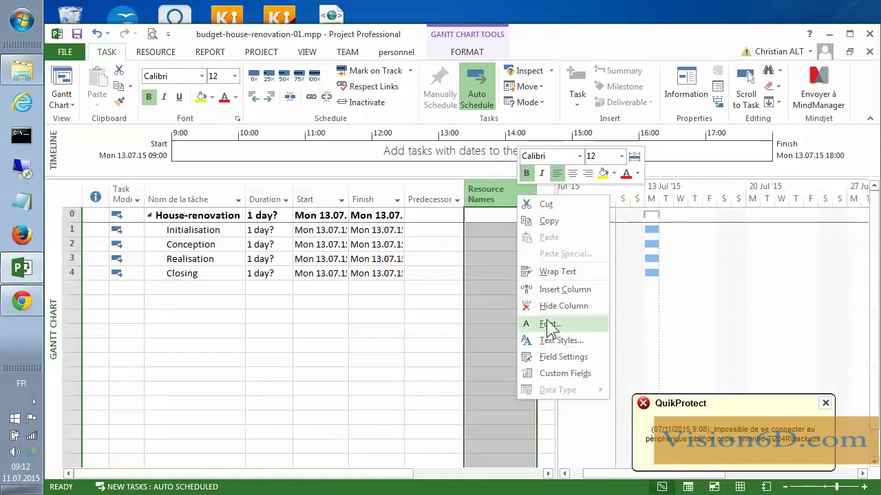
pyautogui.click(556, 291)
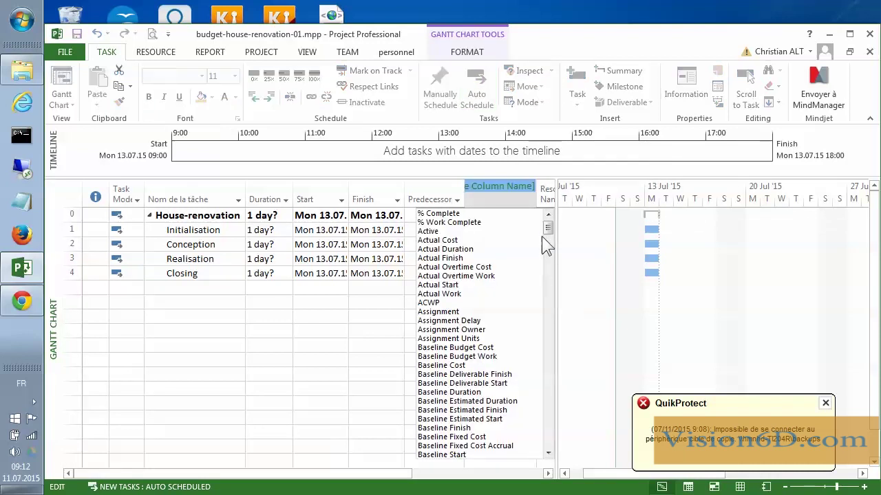
pyautogui.scroll(-2, 548, 232)
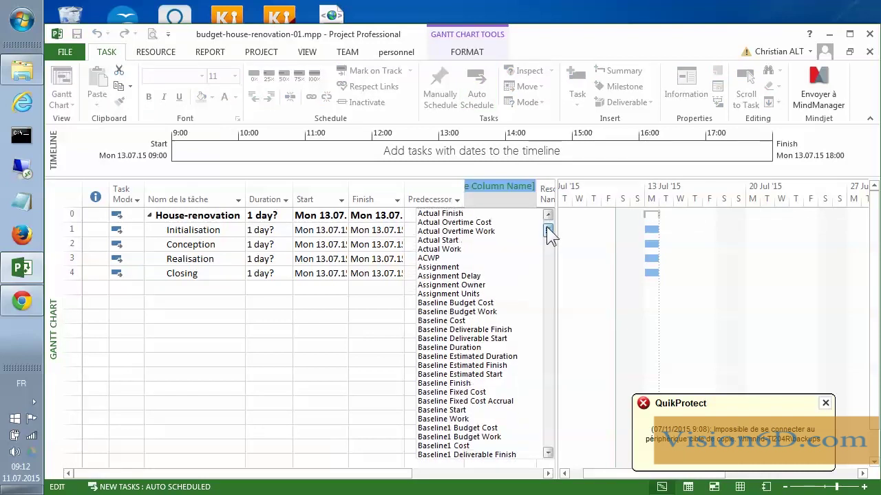
pyautogui.moveTo(548, 228); pyautogui.dragTo(548, 315)
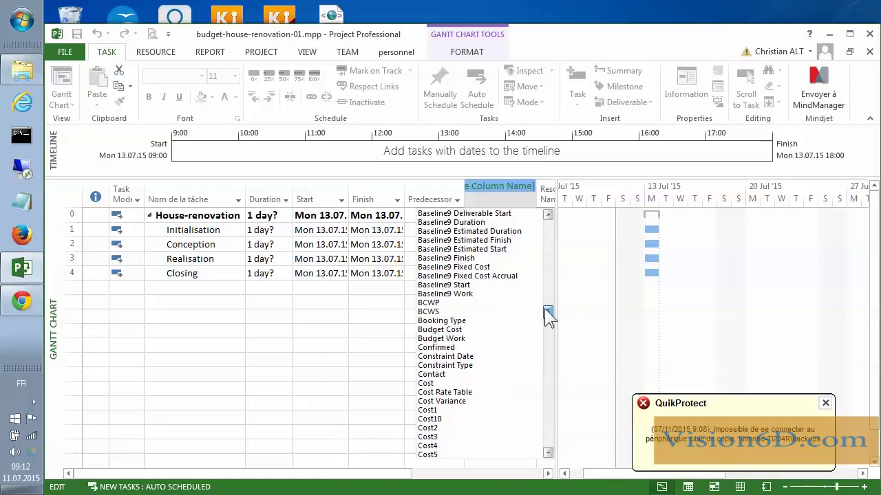
pyautogui.click(443, 329)
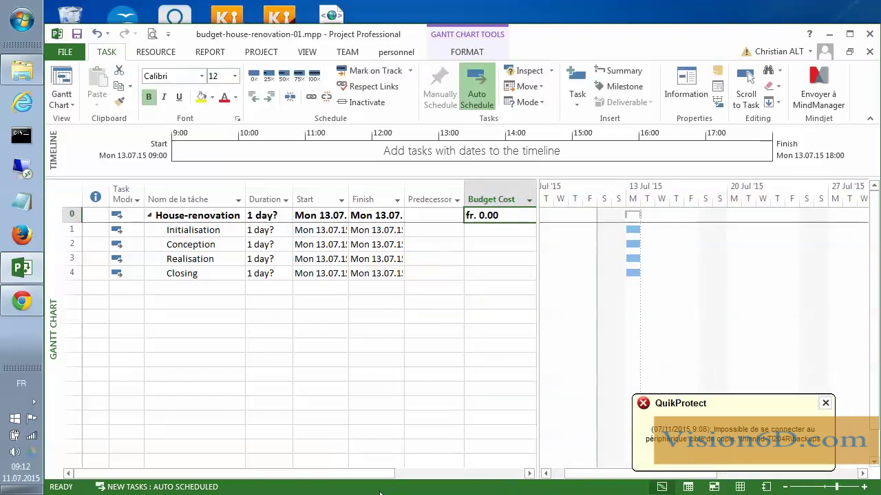
# Insert a Budget Work column between Budget Cost and Resource Names
pyautogui.moveTo(389, 478); pyautogui.dragTo(492, 488)
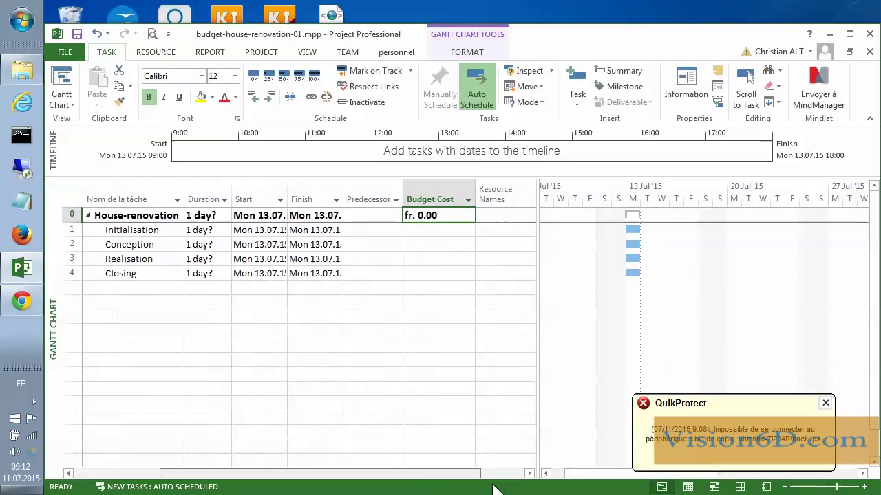
pyautogui.rightClick(502, 199)
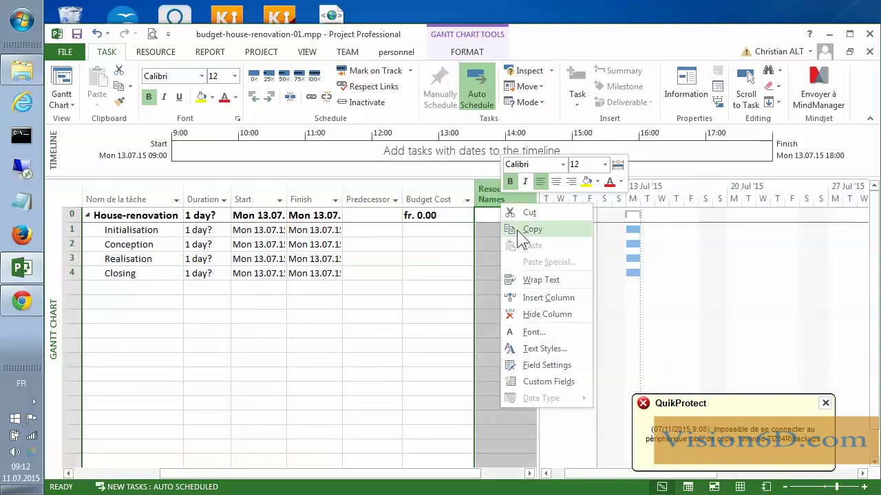
pyautogui.click(543, 300)
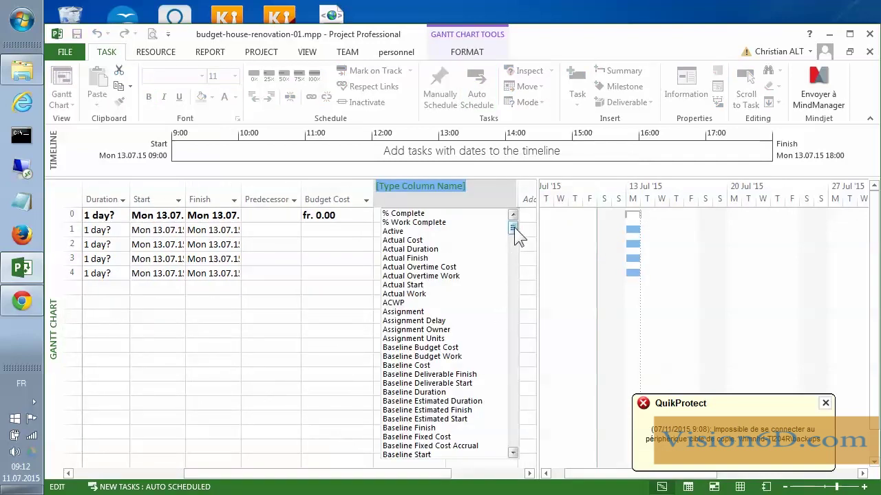
pyautogui.moveTo(514, 231); pyautogui.dragTo(515, 320)
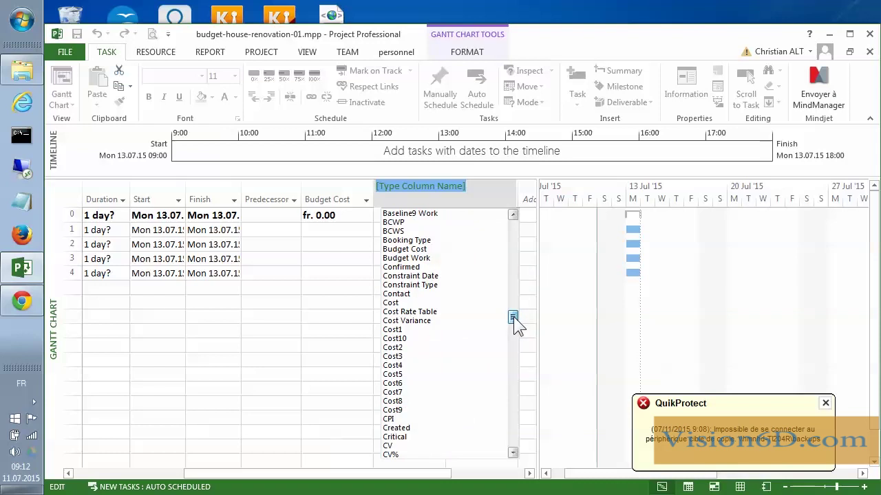
pyautogui.scroll(1, 515, 319)
pyautogui.click(406, 284)
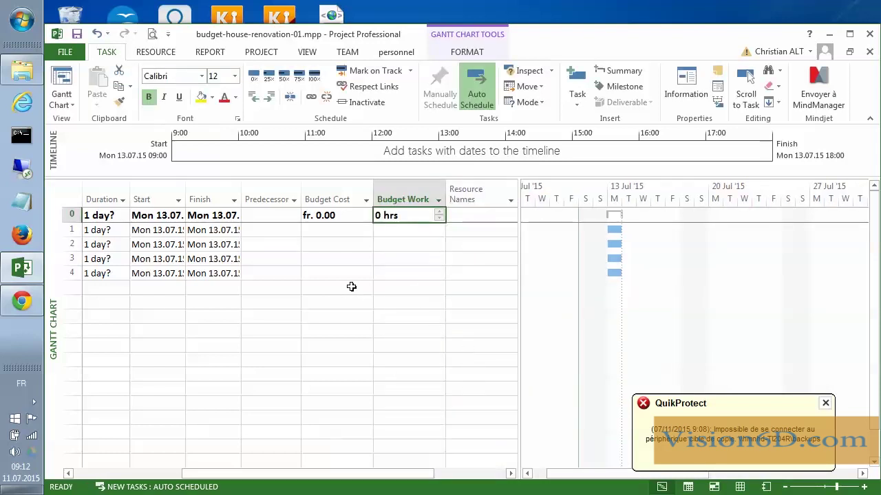
# Hide the Predecessors column in the Gantt Chart's task table
pyautogui.moveTo(313, 478); pyautogui.dragTo(281, 482)
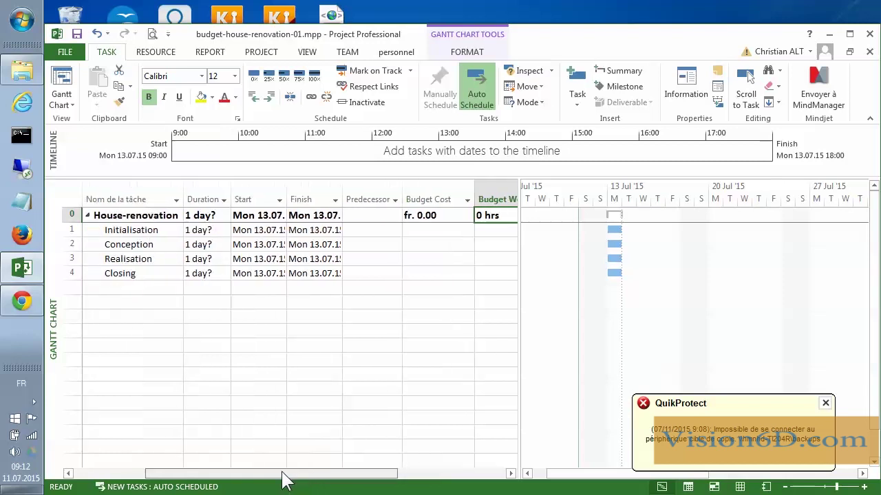
pyautogui.rightClick(363, 187)
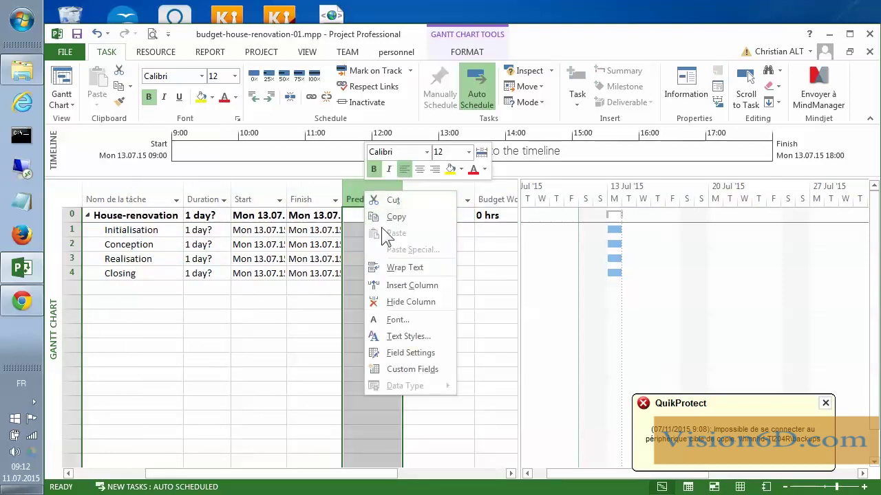
pyautogui.click(397, 303)
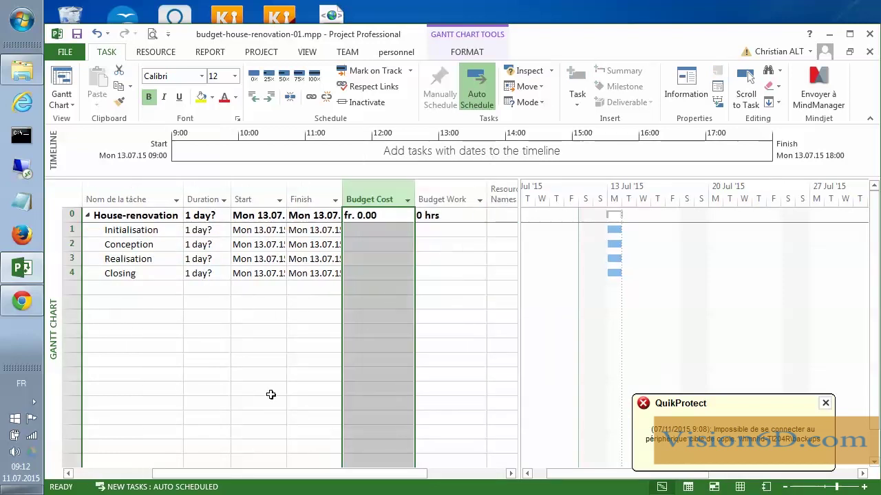
pyautogui.moveTo(197, 481); pyautogui.dragTo(157, 473)
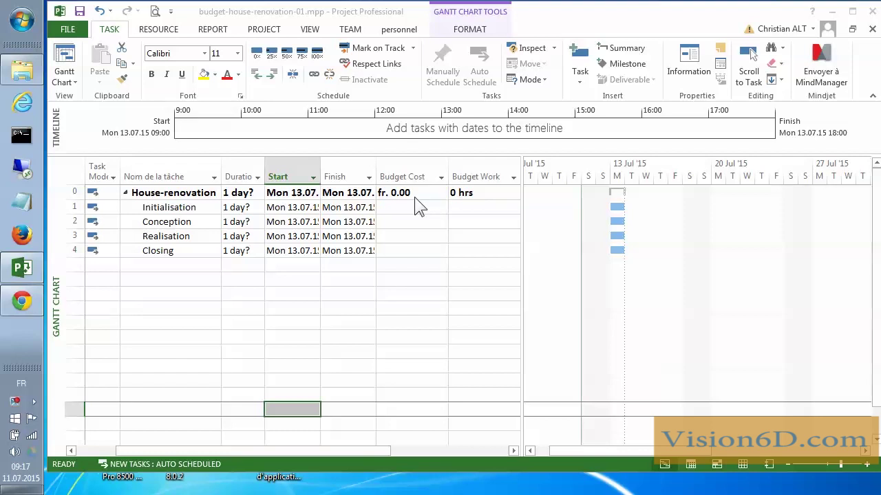
# In the House-renovation summary task's information, assign the Bathroom and Carpentries resources
pyautogui.doubleClick(194, 195)
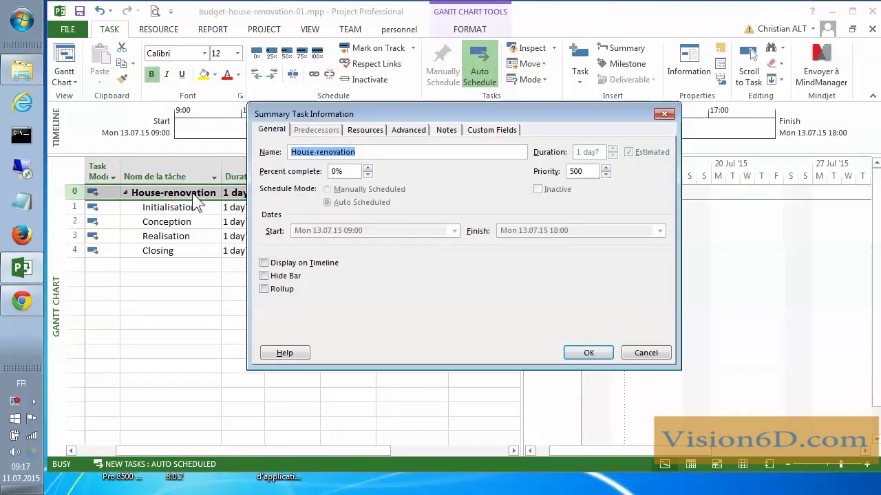
pyautogui.click(366, 130)
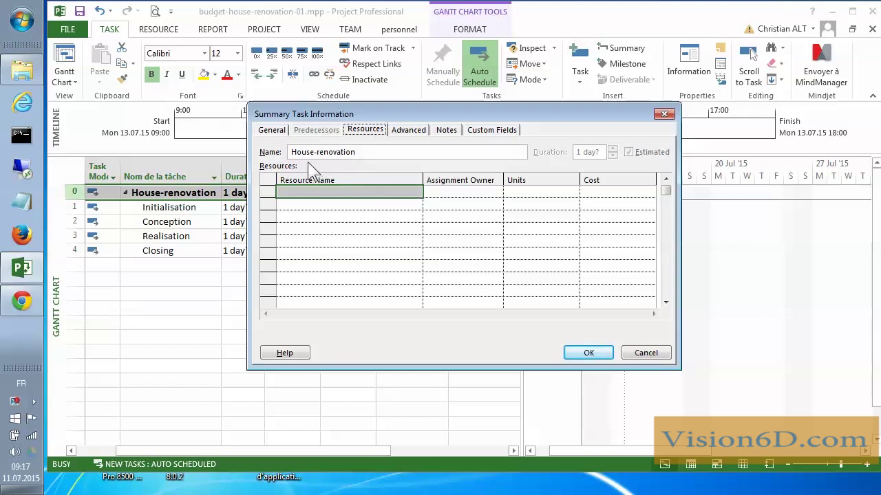
pyautogui.click(420, 193)
pyautogui.click(416, 193)
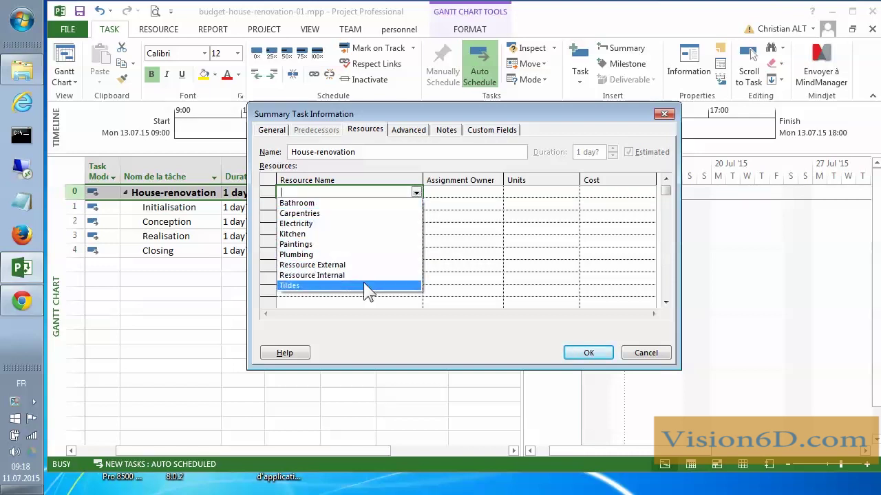
pyautogui.click(357, 201)
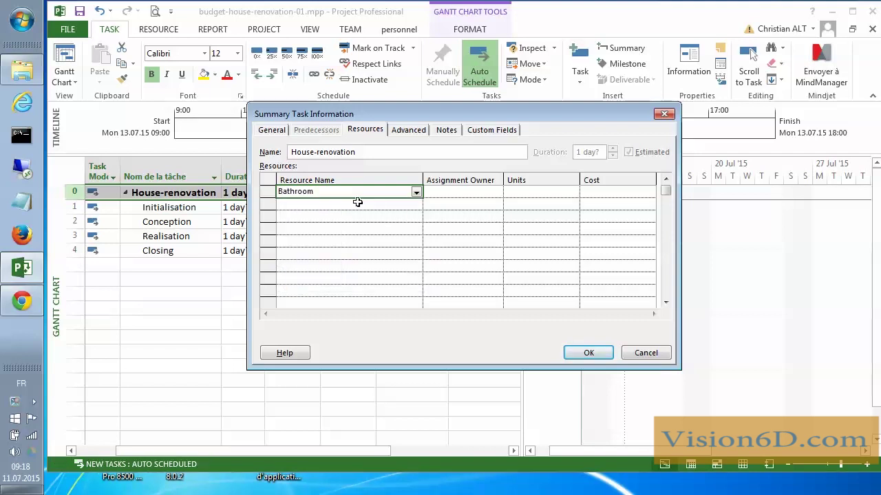
pyautogui.click(416, 205)
pyautogui.click(416, 205)
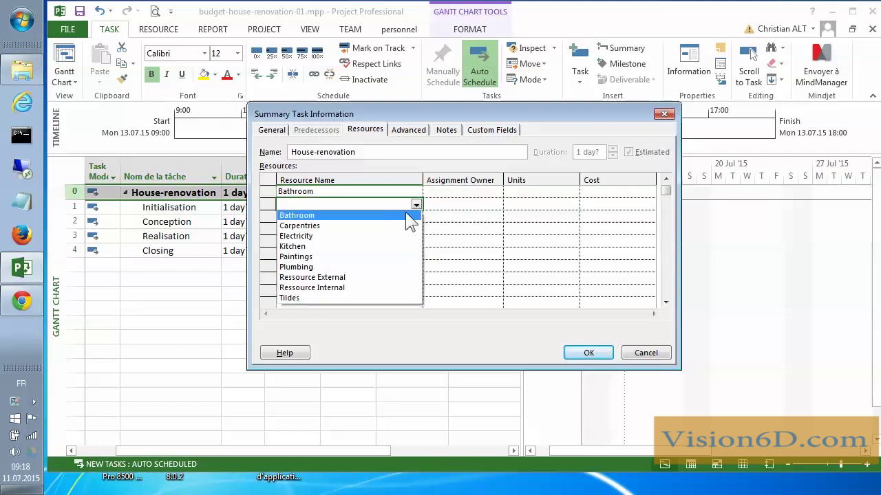
pyautogui.click(398, 227)
# Add Electricity and Kitchen as the third and fourth resources of the House-renovation summary task
pyautogui.click(416, 217)
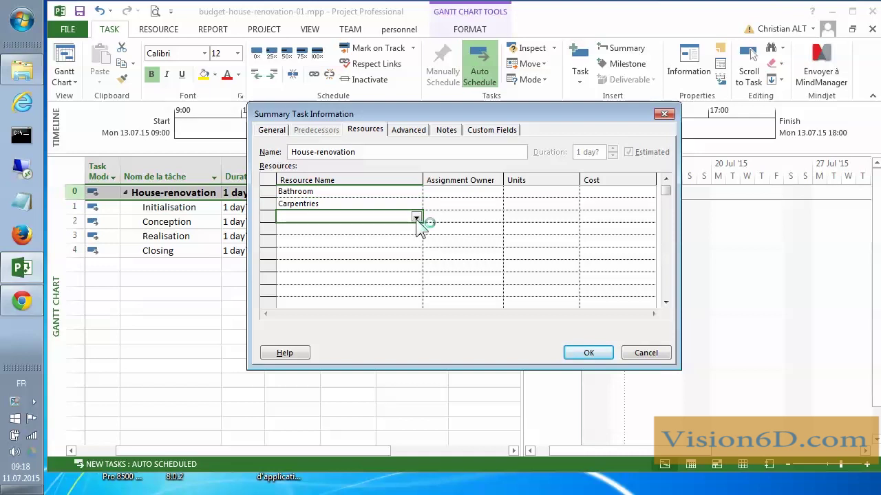
pyautogui.click(416, 218)
pyautogui.click(396, 250)
pyautogui.click(414, 230)
pyautogui.click(416, 229)
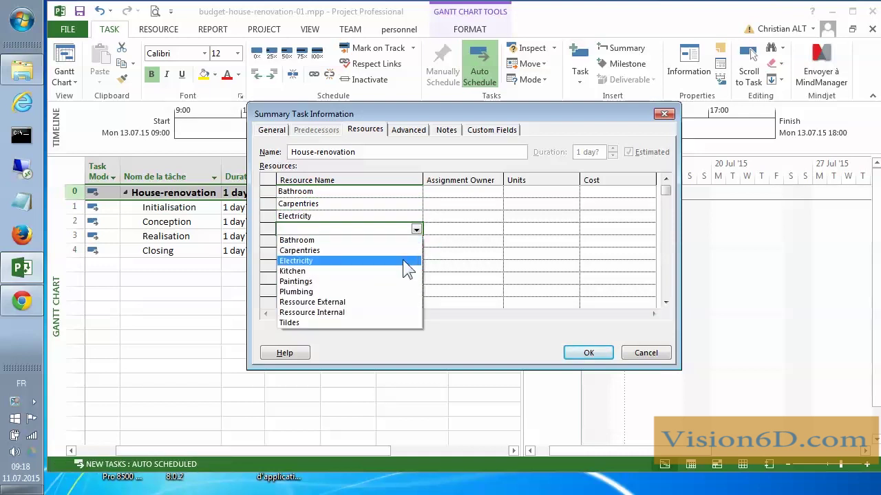
pyautogui.click(402, 271)
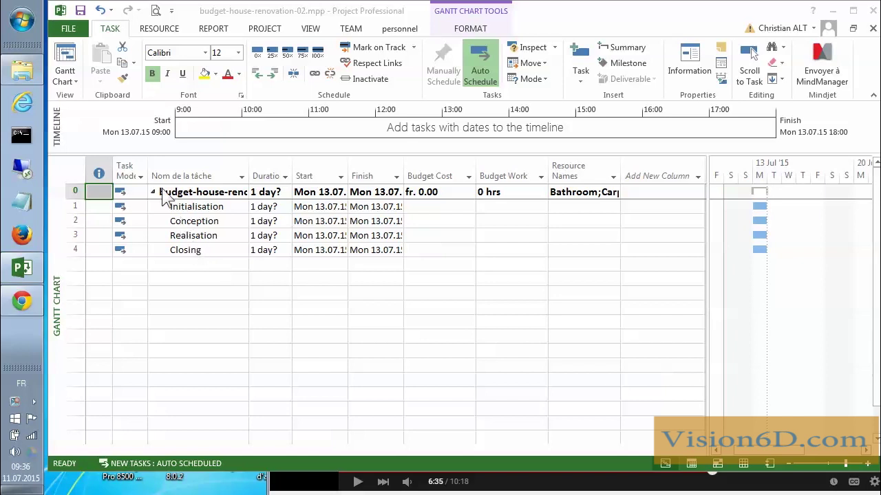
# Switch to the Resource Usage view and set the budget cost of the project assignment under Carpentries to 50000
pyautogui.click(74, 80)
pyautogui.click(75, 77)
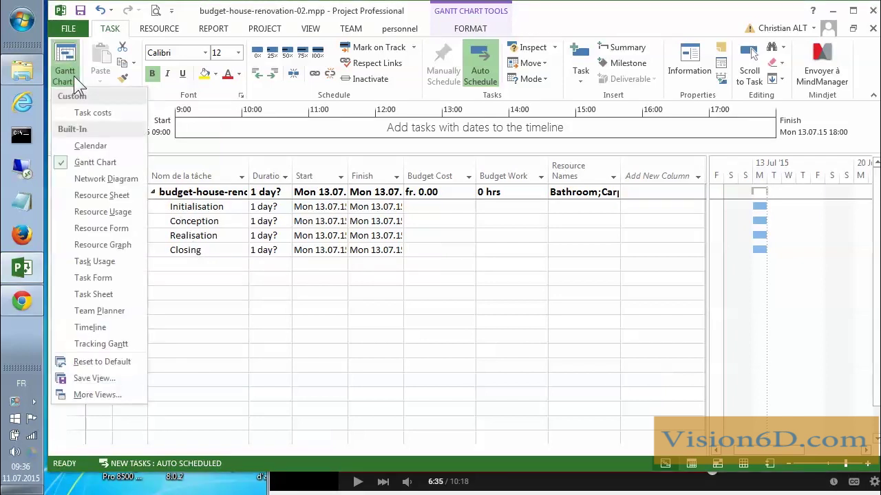
pyautogui.click(88, 215)
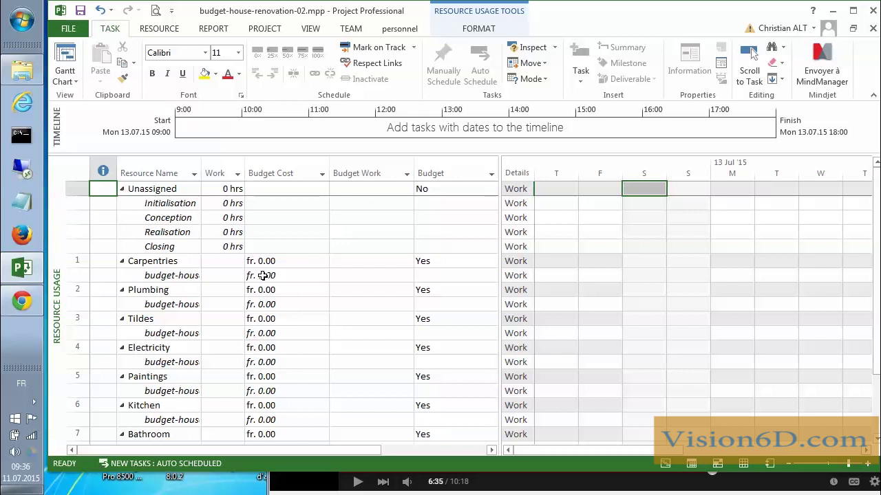
pyautogui.click(262, 275)
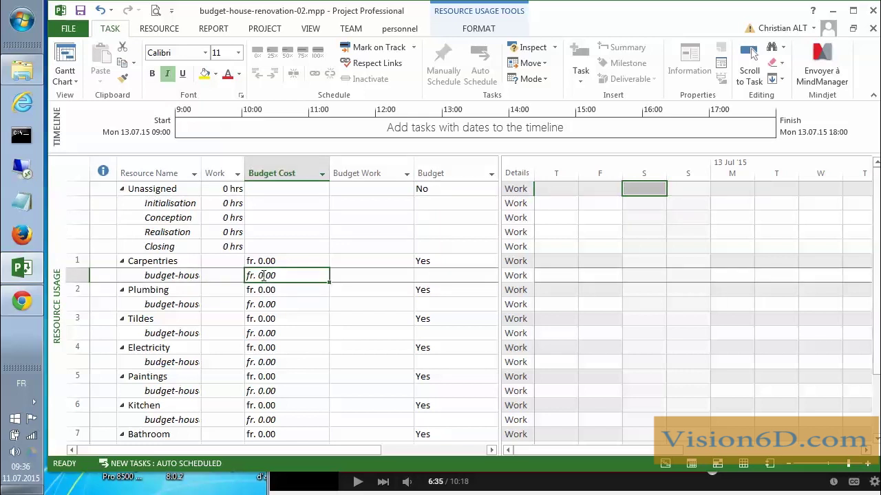
pyautogui.press('BackSpace')
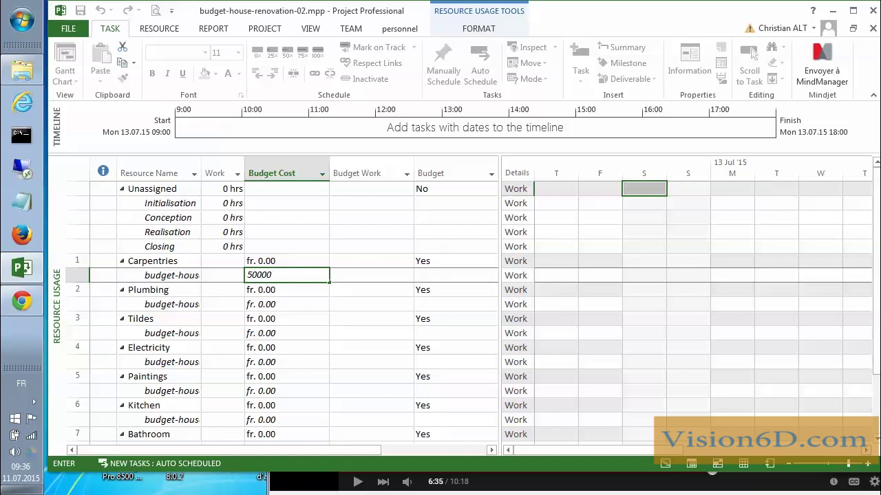
pyautogui.press('Return')
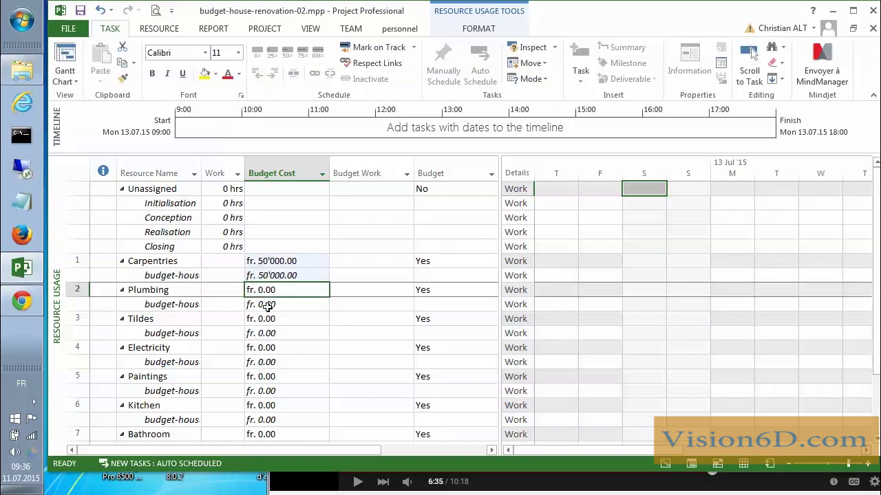
# Set the budget cost of the project assignments to 6000 under Plumbing and 4000 under Tildes
pyautogui.click(267, 307)
pyautogui.press('BackSpace')
pyautogui.write("6'")
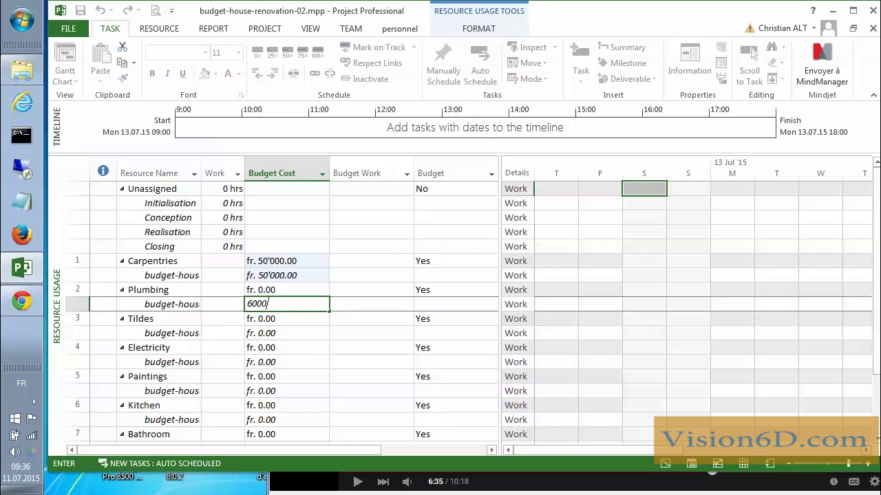
pyautogui.write('000')
pyautogui.press('Return')
pyautogui.scroll(-2, 230, 309)
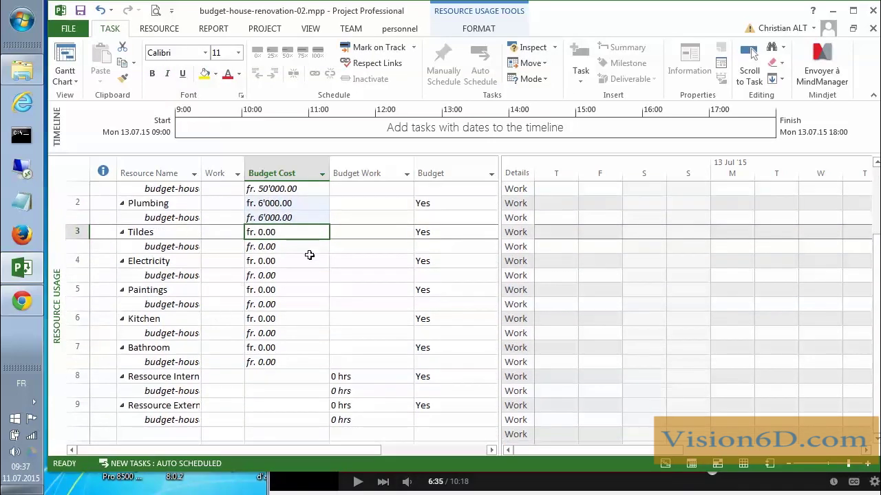
pyautogui.click(264, 249)
pyautogui.press('BackSpace')
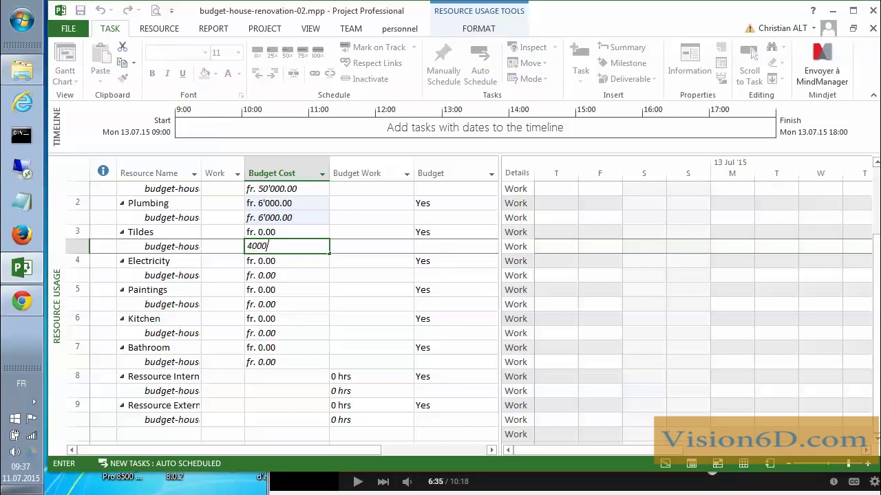
pyautogui.press('Return')
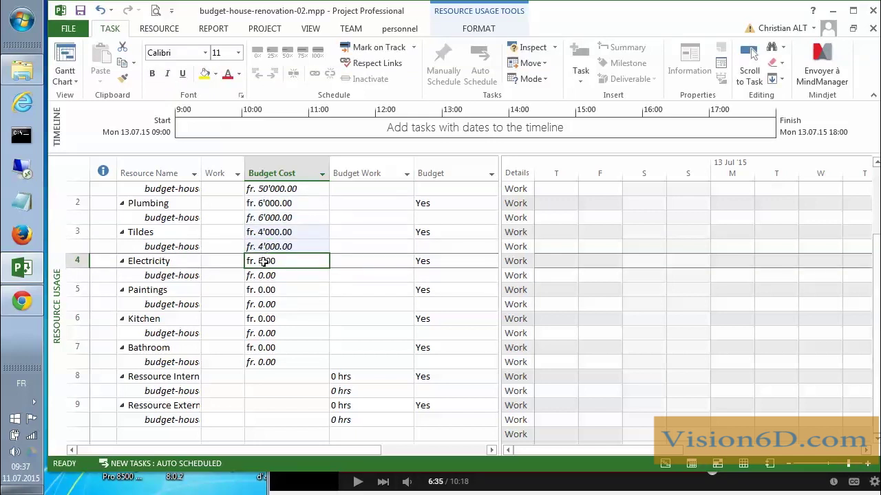
# Set the budget cost of the project assignments to 6000 under Electricity and 2500 under Paintings
pyautogui.click(261, 276)
pyautogui.write('6000')
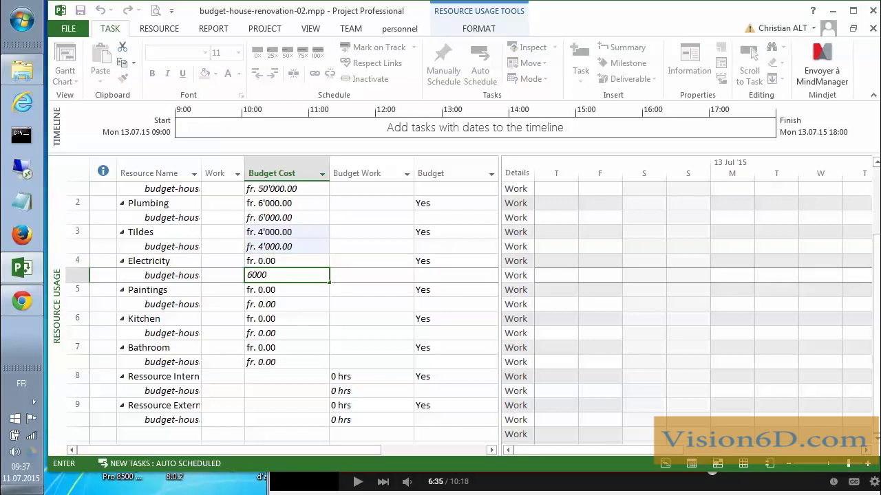
pyautogui.press('Return')
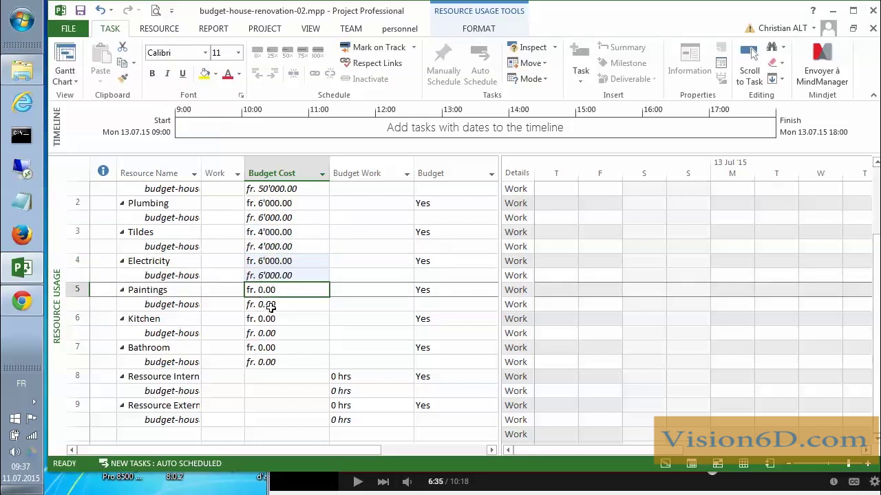
pyautogui.click(271, 305)
pyautogui.write('2500')
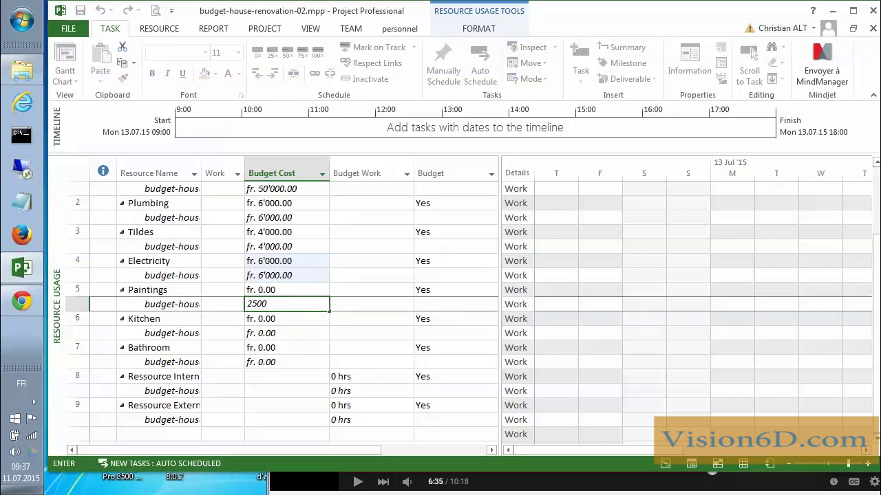
pyautogui.press('Return')
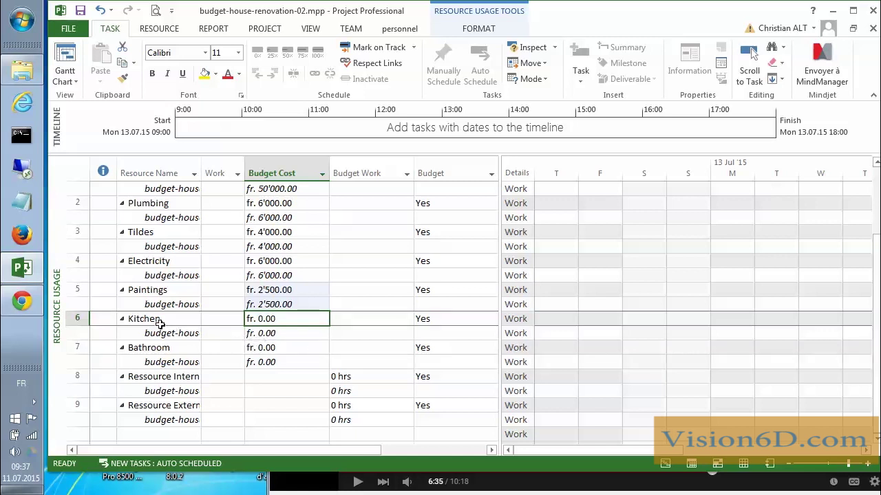
# Set the budget cost of the project assignments to 10000 under Kitchen and 5000 under Bathroom
pyautogui.click(272, 335)
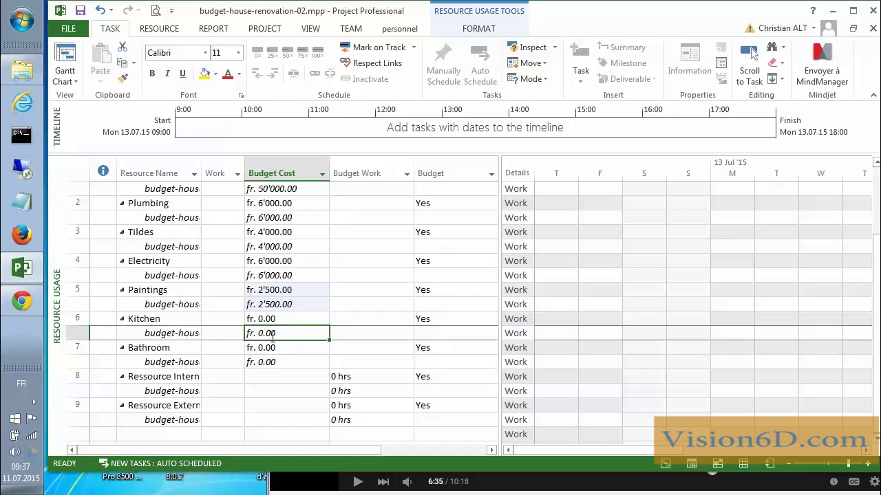
pyautogui.press('BackSpace')
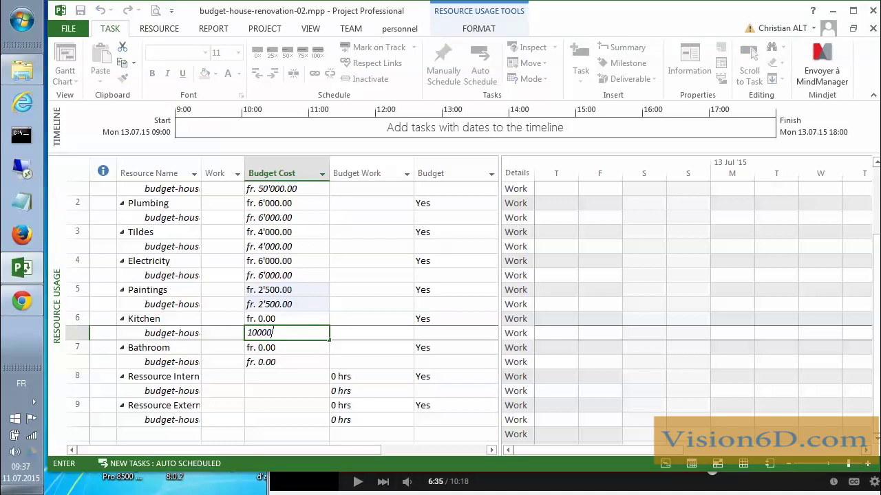
pyautogui.press('Return')
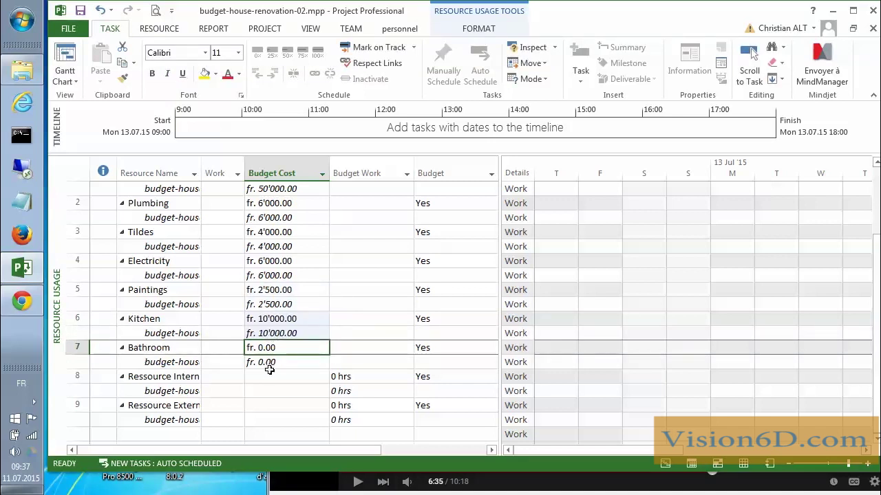
pyautogui.click(270, 364)
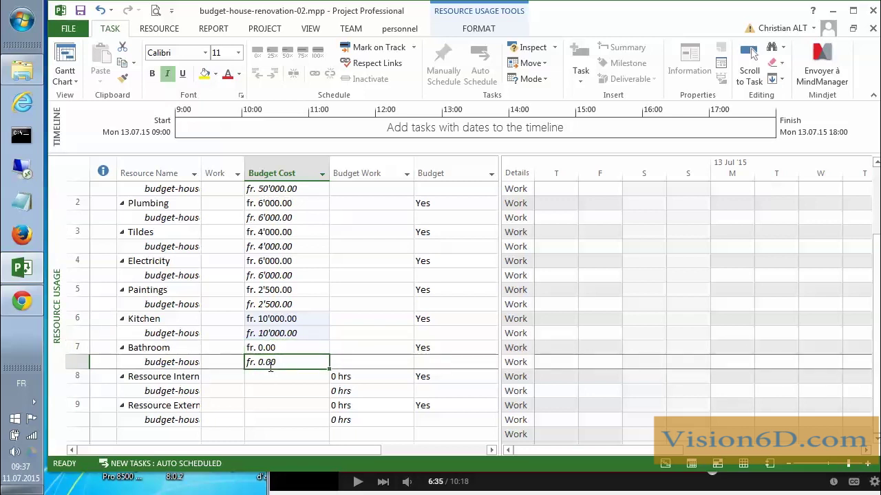
pyautogui.press('BackSpace')
pyautogui.write('5')
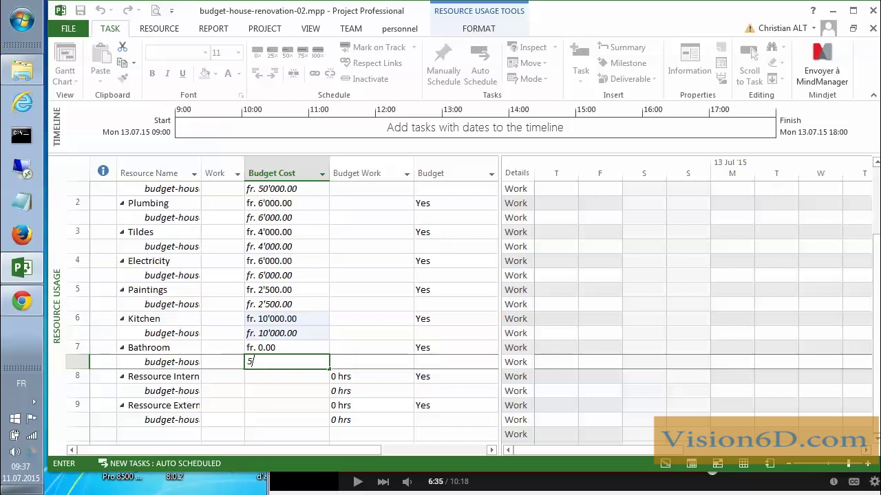
pyautogui.write('000')
pyautogui.press('Return')
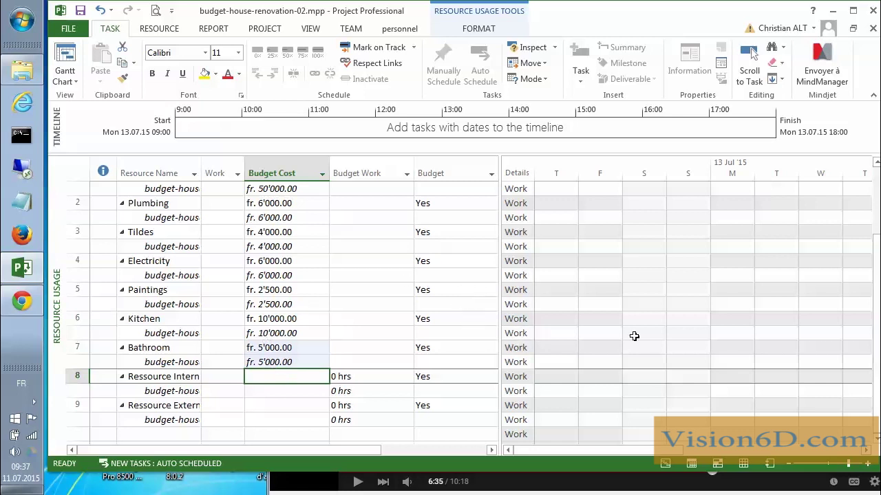
# Set the budget work of the project assignments to 100 hours under Ressource Internal and 300 hours under Ressource External
pyautogui.moveTo(877, 330); pyautogui.dragTo(876, 237)
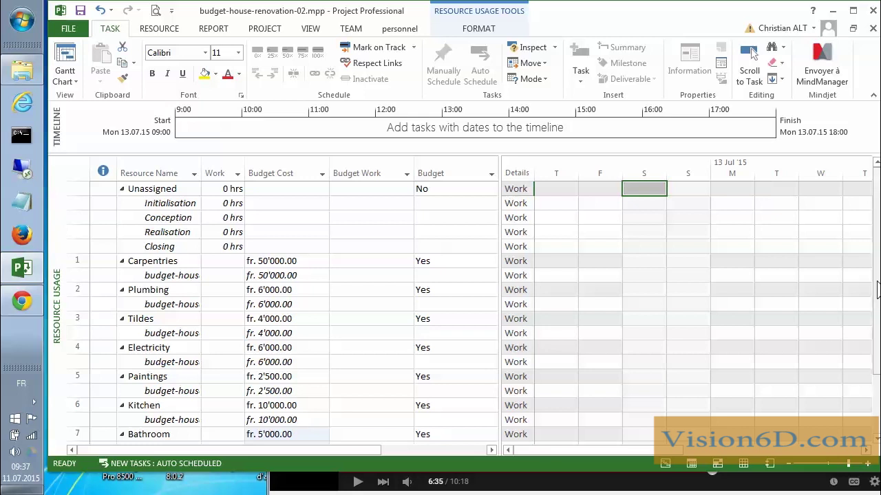
pyautogui.moveTo(877, 291); pyautogui.dragTo(877, 347)
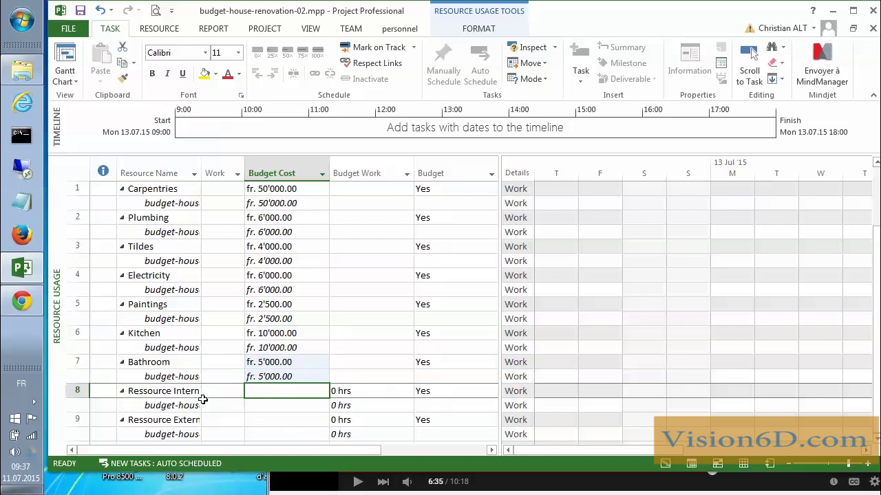
pyautogui.click(346, 406)
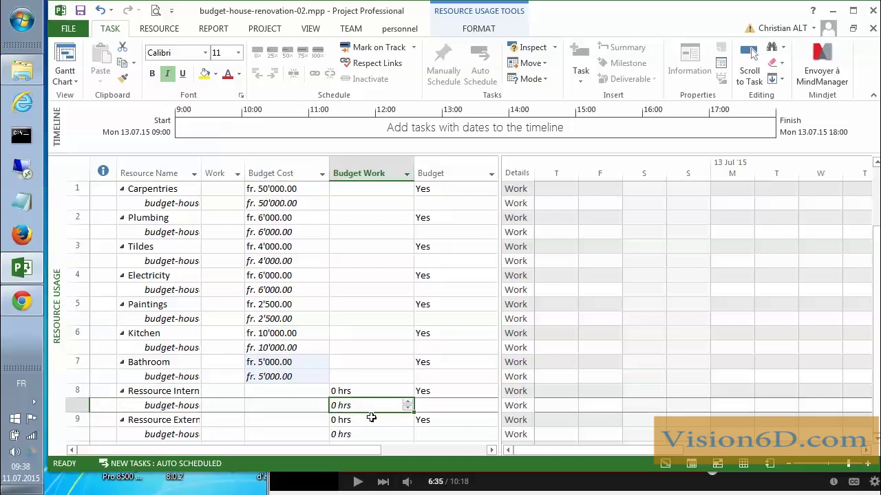
pyautogui.write('100')
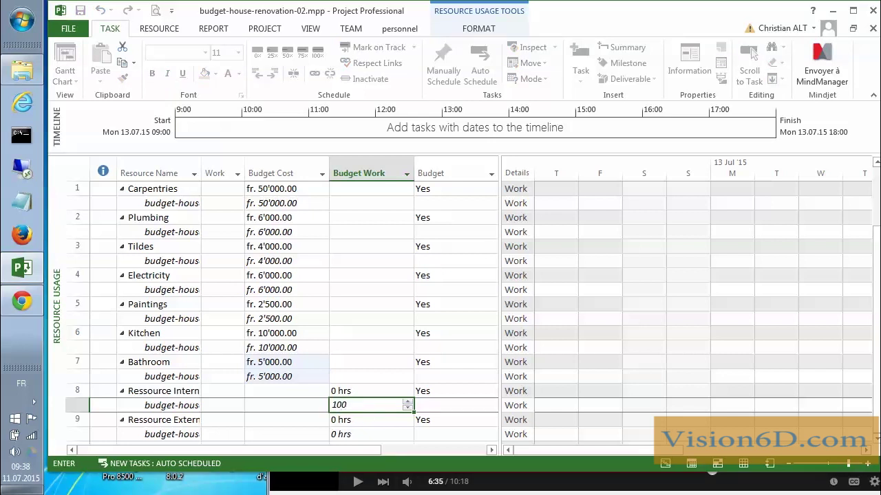
pyautogui.press('Return')
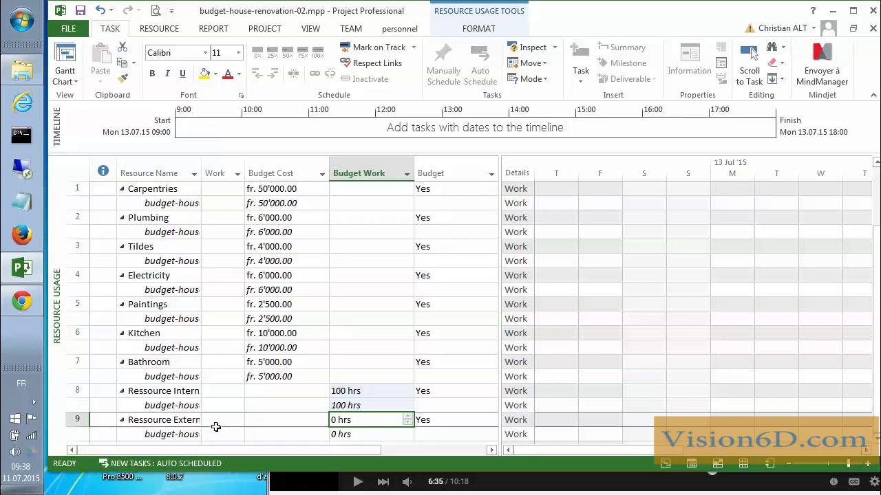
pyautogui.click(339, 434)
pyautogui.write('300')
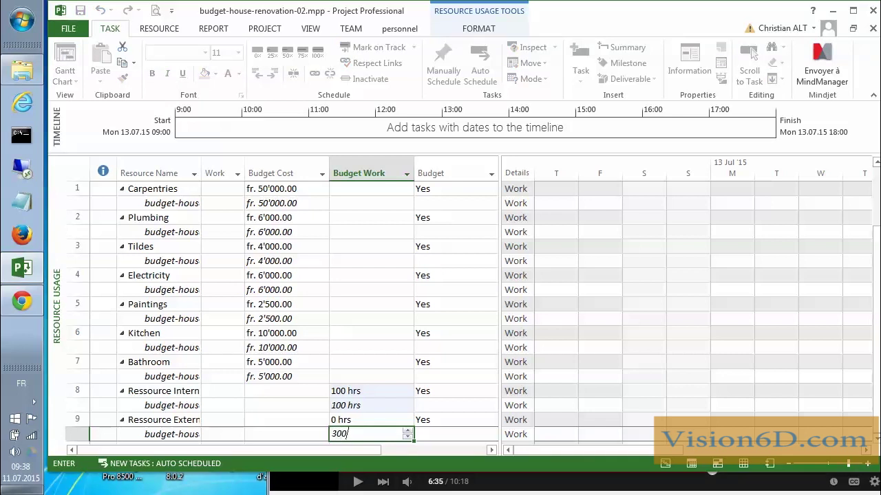
pyautogui.press('Return')
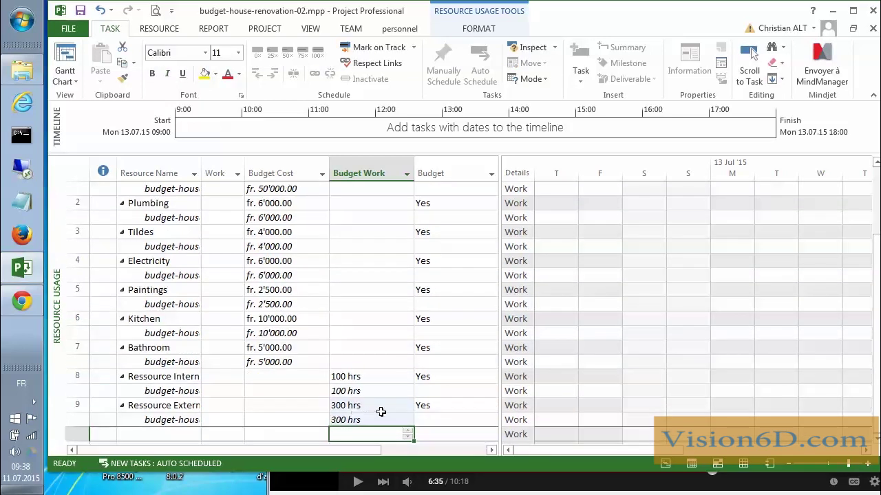
# Return to the Gantt Chart view to check the project summary task's budget cost and budget work
pyautogui.scroll(1, 381, 411)
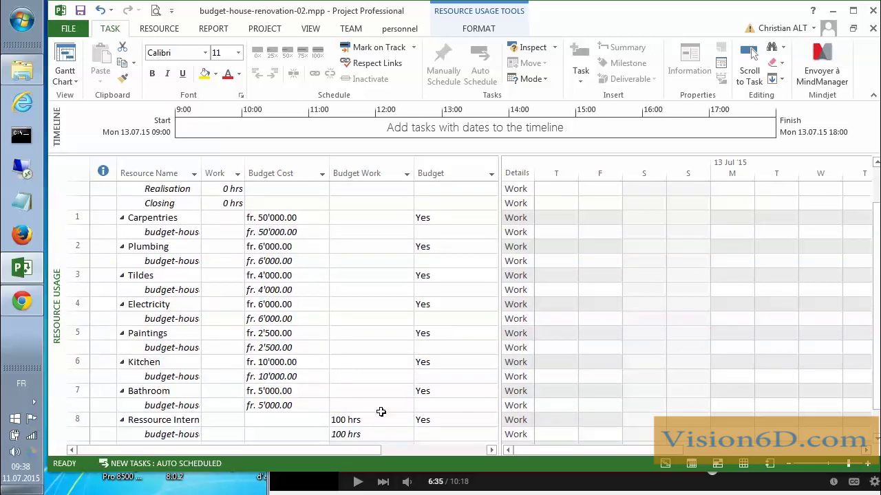
pyautogui.scroll(1, 380, 411)
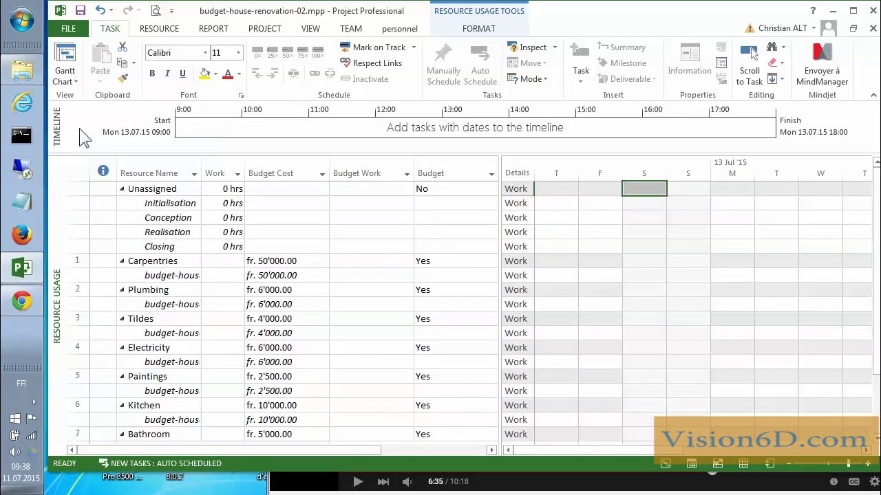
pyautogui.click(69, 65)
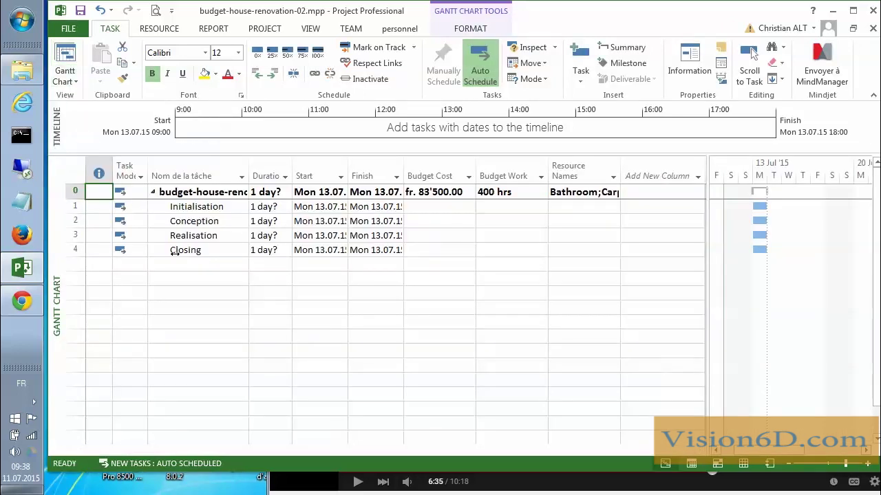